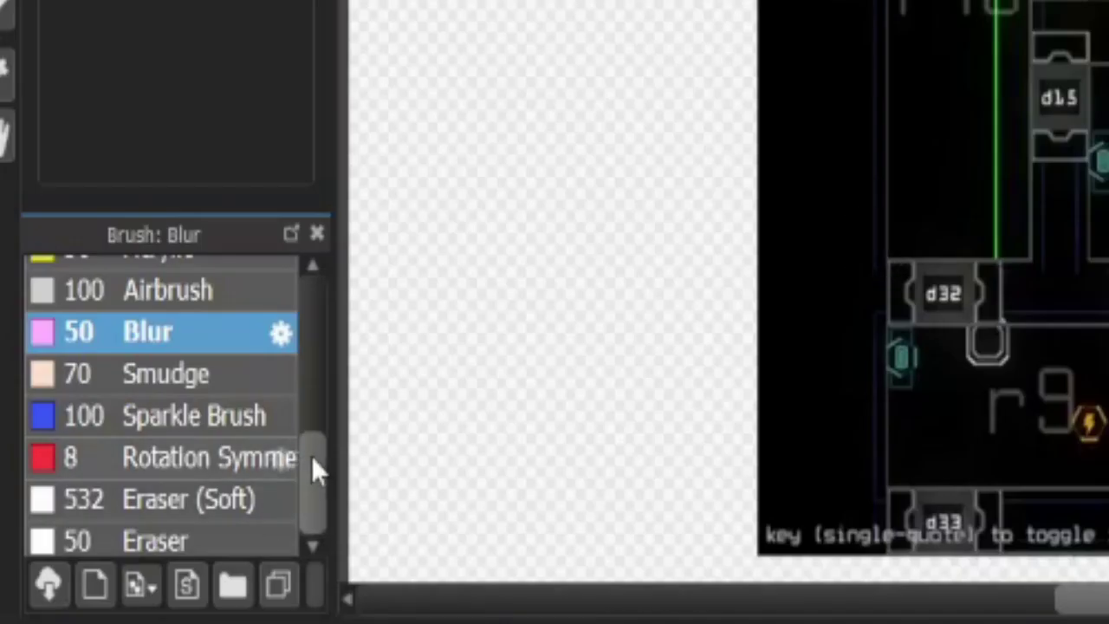
Switch to the thin Pencil brush, then draw and undo two trial strokes near a1 and r2.
{"action": "scroll", "coordinate": [134, 541], "scroll_direction": "up", "scroll_amount": 5}
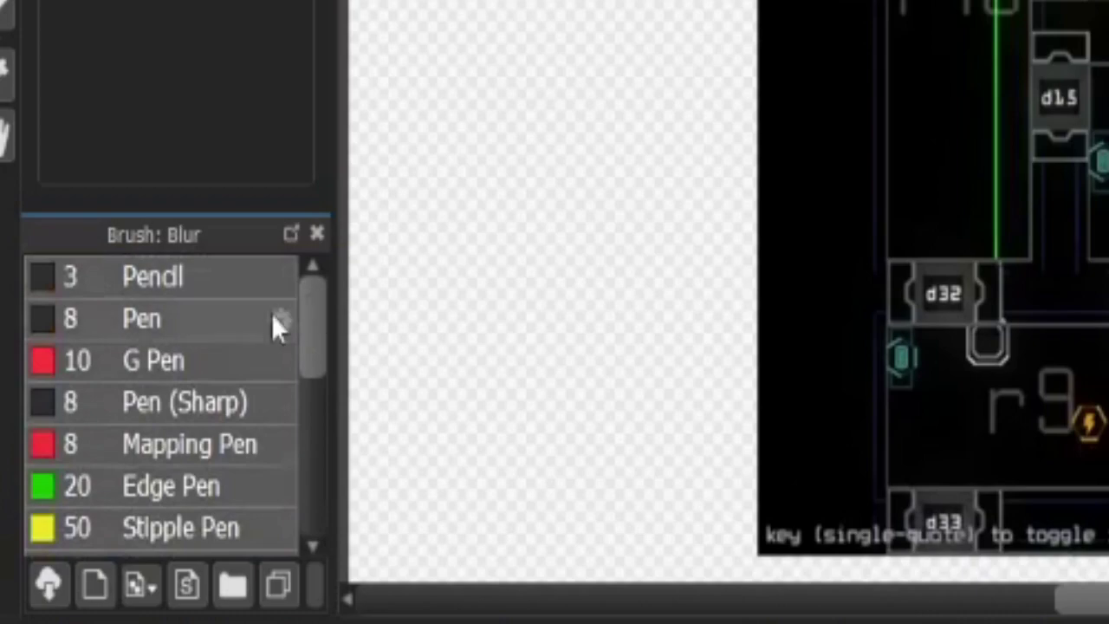
{"action": "left_click", "coordinate": [77, 492]}
{"action": "left_click_drag", "start_coordinate": [866, 201], "coordinate": [718, 223]}
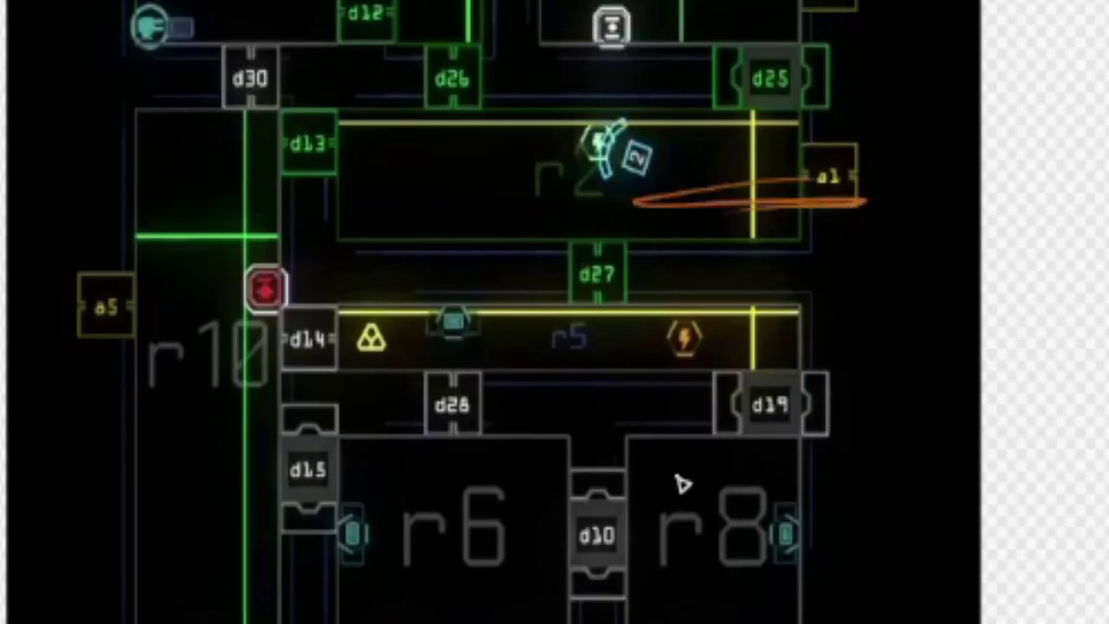
{"action": "key", "text": "ctrl+z"}
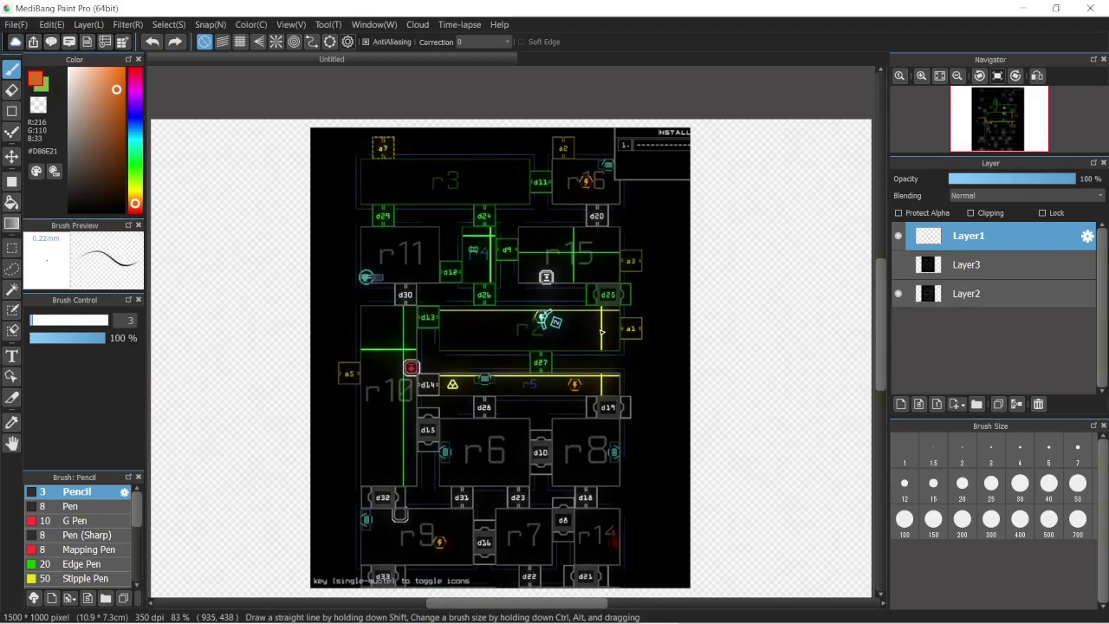
{"action": "left_click_drag", "start_coordinate": [477, 256], "coordinate": [468, 248]}
{"action": "key", "text": "ctrl+z"}
Handwrite 'MUTEKI A' beside the map and 'TWO IT' below it, redrawing the wrong last letter.
{"action": "left_click_drag", "start_coordinate": [699, 138], "coordinate": [793, 156]}
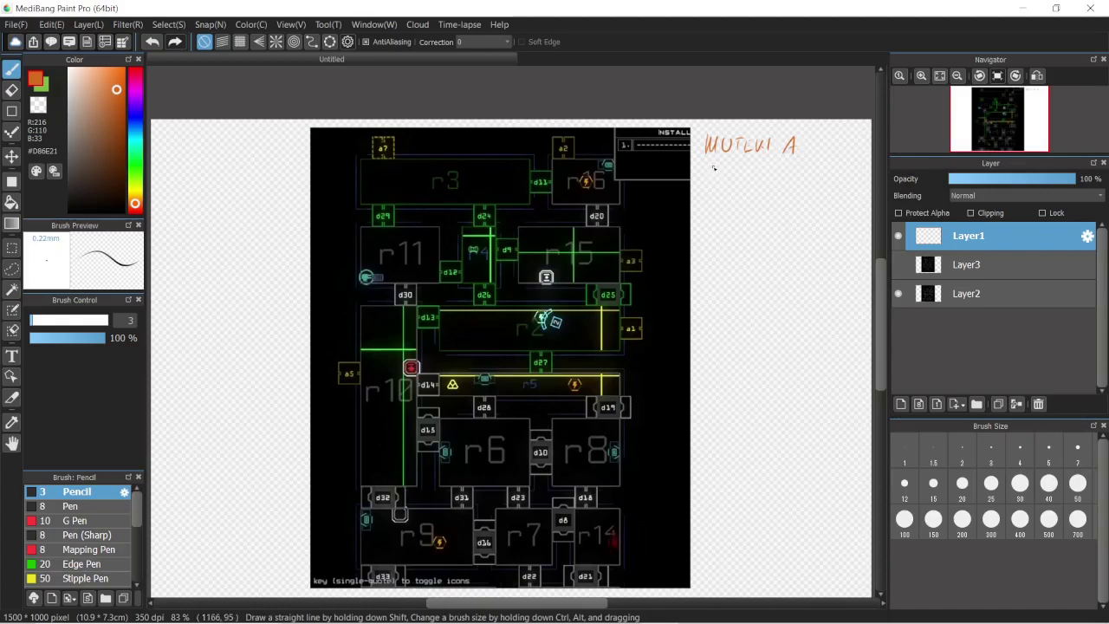
{"action": "left_click_drag", "start_coordinate": [706, 163], "coordinate": [712, 177]}
{"action": "mouse_move", "coordinate": [718, 164]}
{"action": "left_mouse_down"}
{"action": "mouse_move", "coordinate": [753, 180]}
{"action": "mouse_move", "coordinate": [774, 164]}
{"action": "left_mouse_up"}
{"action": "key", "text": "ctrl+z"}
{"action": "left_click_drag", "start_coordinate": [768, 166], "coordinate": [767, 180]}
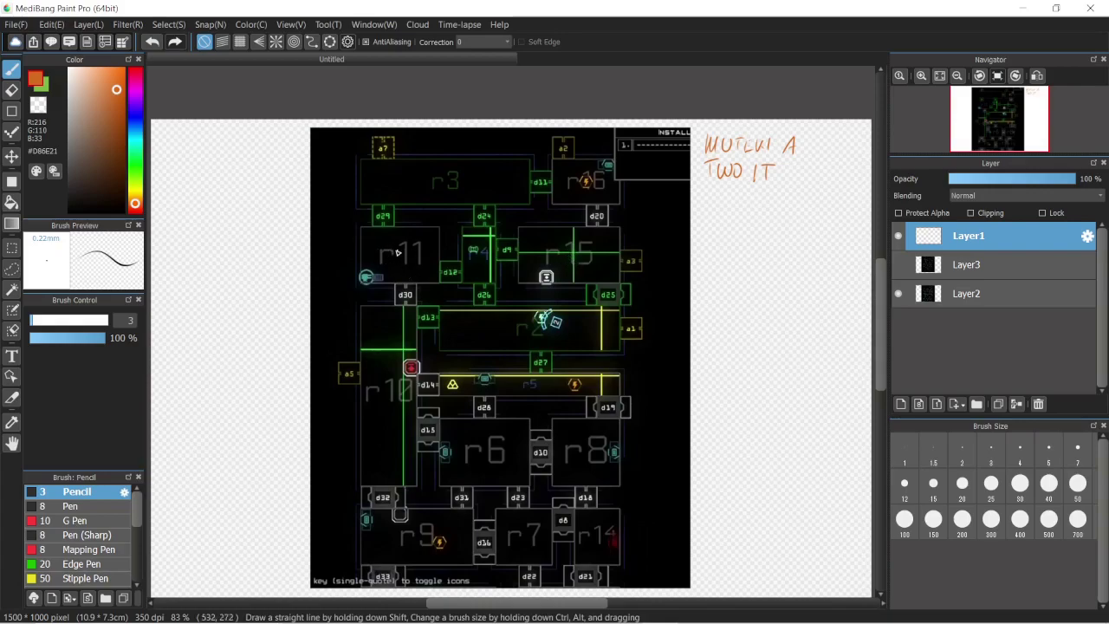
{"action": "mouse_move", "coordinate": [883, 352]}
{"action": "left_mouse_down"}
{"action": "mouse_move", "coordinate": [879, 364]}
{"action": "mouse_move", "coordinate": [883, 354]}
{"action": "left_mouse_up"}
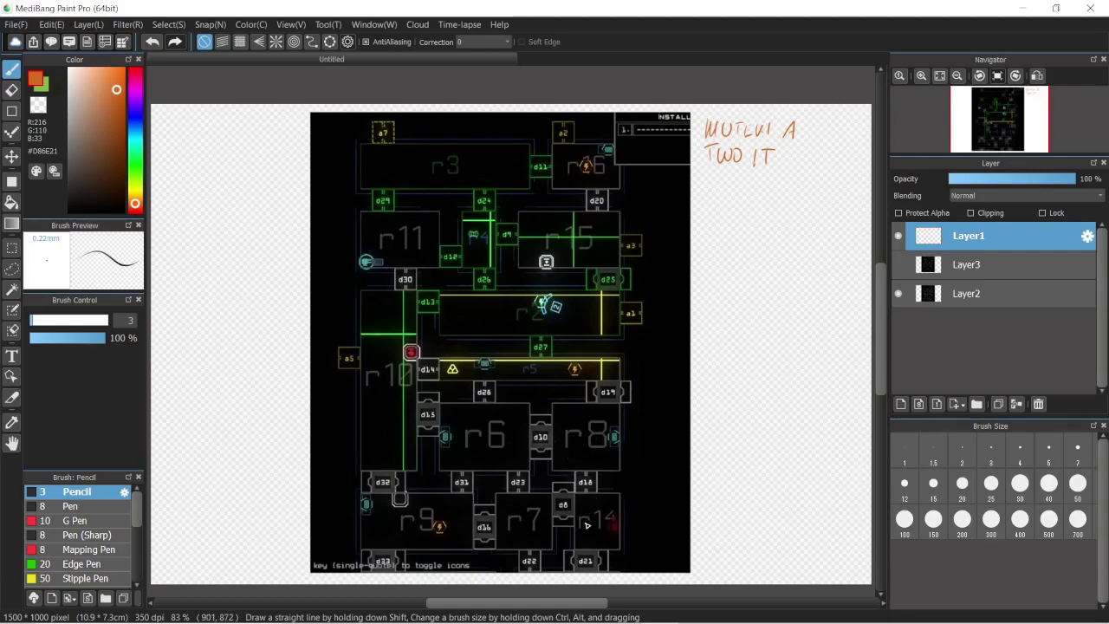
{"action": "scroll", "coordinate": [879, 359], "scroll_direction": "down", "scroll_amount": 1}
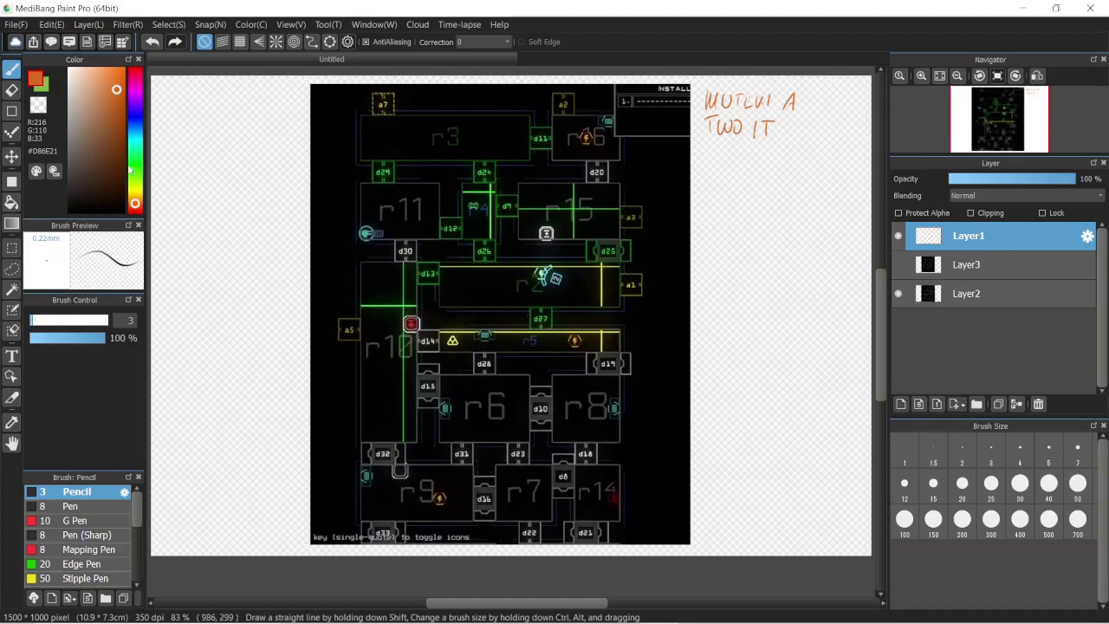
Pick green and draw a line along the r5 corridor, removing the small loop at its start.
{"action": "left_click", "coordinate": [134, 167]}
{"action": "mouse_move", "coordinate": [475, 343]}
{"action": "left_mouse_down"}
{"action": "mouse_move", "coordinate": [453, 343]}
{"action": "mouse_move", "coordinate": [463, 343]}
{"action": "left_mouse_up"}
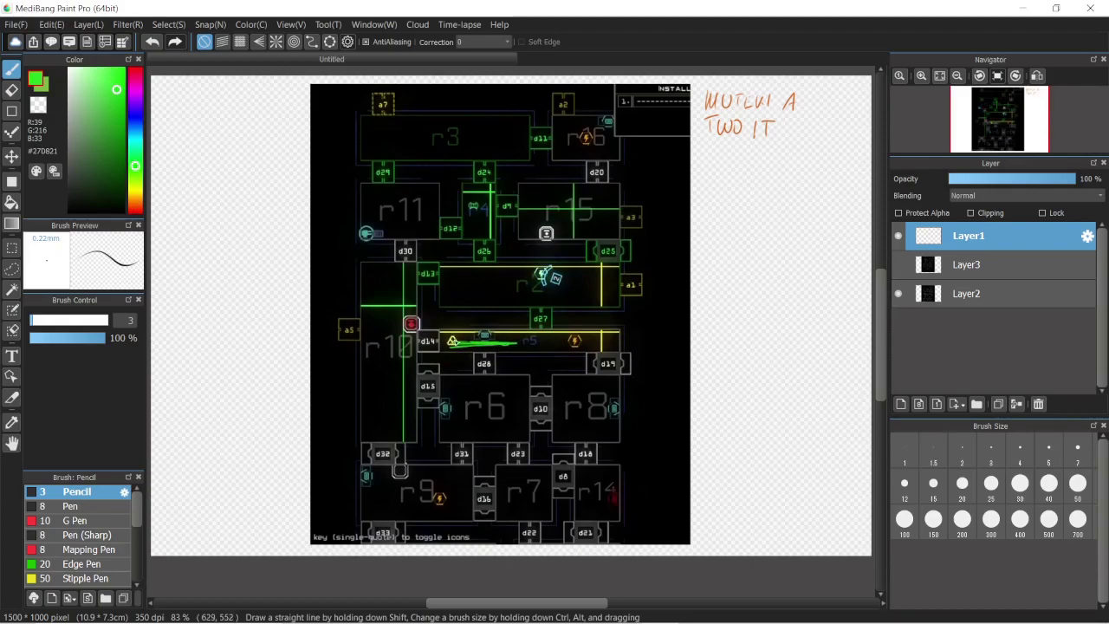
{"action": "left_click_drag", "start_coordinate": [451, 344], "coordinate": [455, 336]}
{"action": "key", "text": "ctrl+z"}
Try a curved stroke and a circle near r10 in green, then undo both.
{"action": "mouse_move", "coordinate": [386, 346]}
{"action": "left_mouse_down"}
{"action": "mouse_move", "coordinate": [390, 368]}
{"action": "mouse_move", "coordinate": [472, 395]}
{"action": "left_mouse_up"}
{"action": "key", "text": "ctrl+z"}
{"action": "key", "text": "ctrl+z"}
{"action": "key", "text": "ctrl+z"}
{"action": "left_click_drag", "start_coordinate": [398, 352], "coordinate": [390, 346]}
{"action": "key", "text": "ctrl+z"}
{"action": "left_click", "coordinate": [578, 218]}
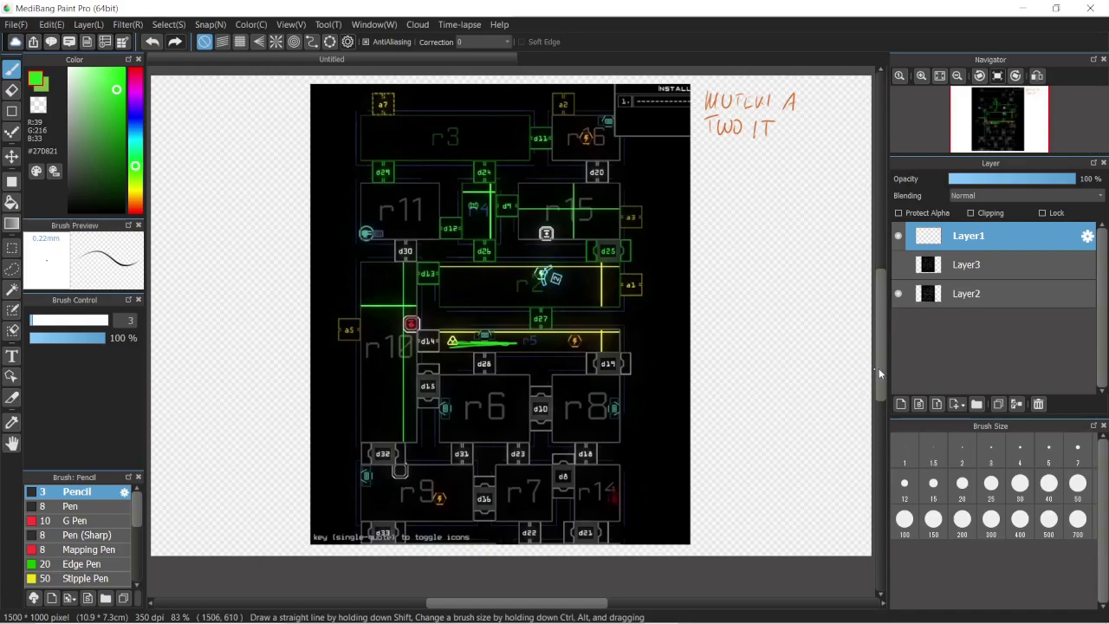
{"action": "scroll", "coordinate": [879, 368], "scroll_direction": "down", "scroll_amount": 1}
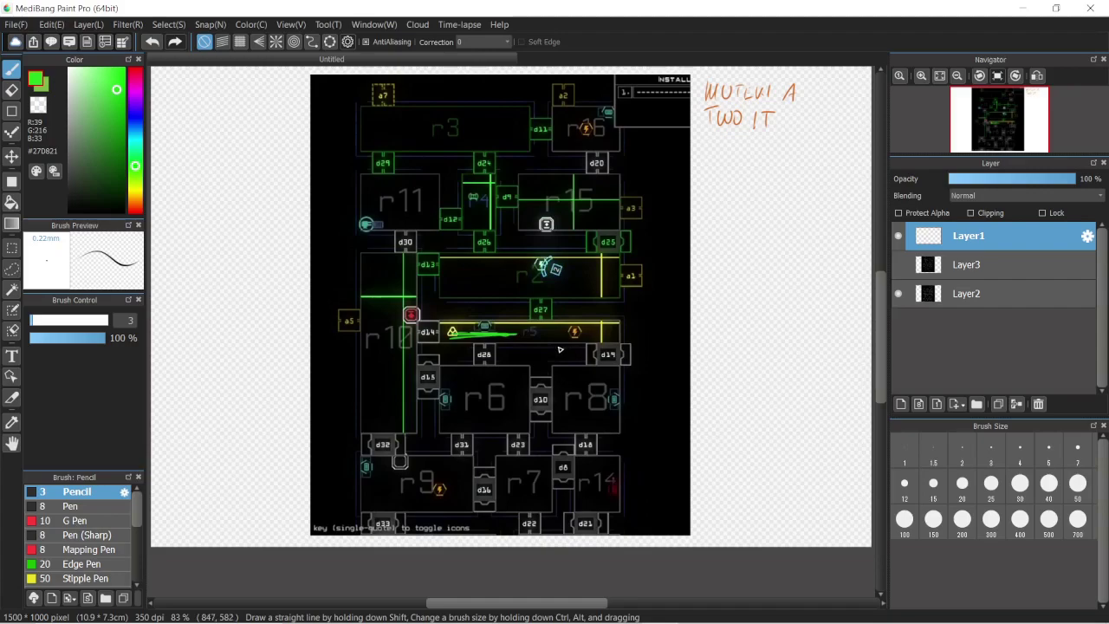
On a new Layer4, circle a5 in yellow and draw a curved route from it to d27.
{"action": "left_click", "coordinate": [900, 404]}
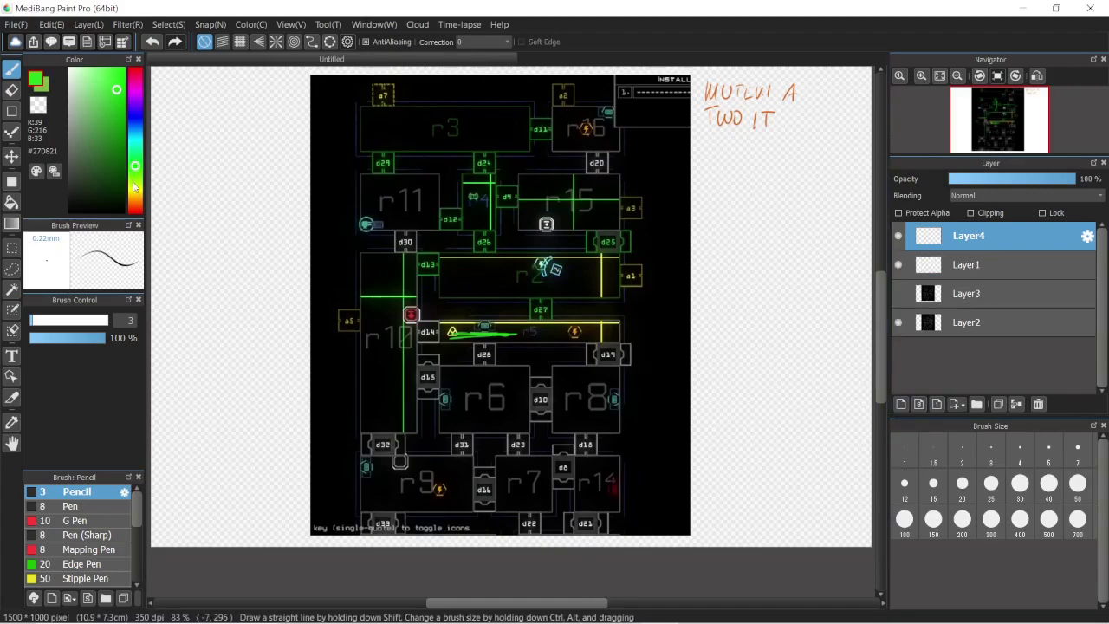
{"action": "left_click_drag", "start_coordinate": [339, 309], "coordinate": [371, 313]}
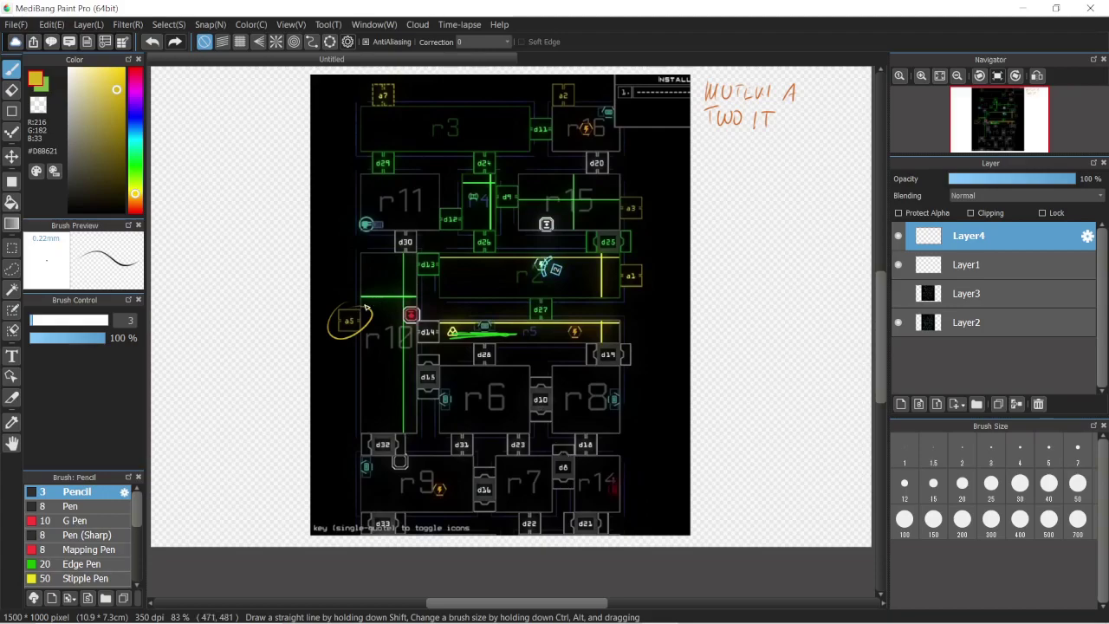
{"action": "mouse_move", "coordinate": [371, 303]}
{"action": "left_mouse_down"}
{"action": "mouse_move", "coordinate": [525, 275]}
{"action": "mouse_move", "coordinate": [531, 331]}
{"action": "mouse_move", "coordinate": [530, 319]}
{"action": "left_mouse_up"}
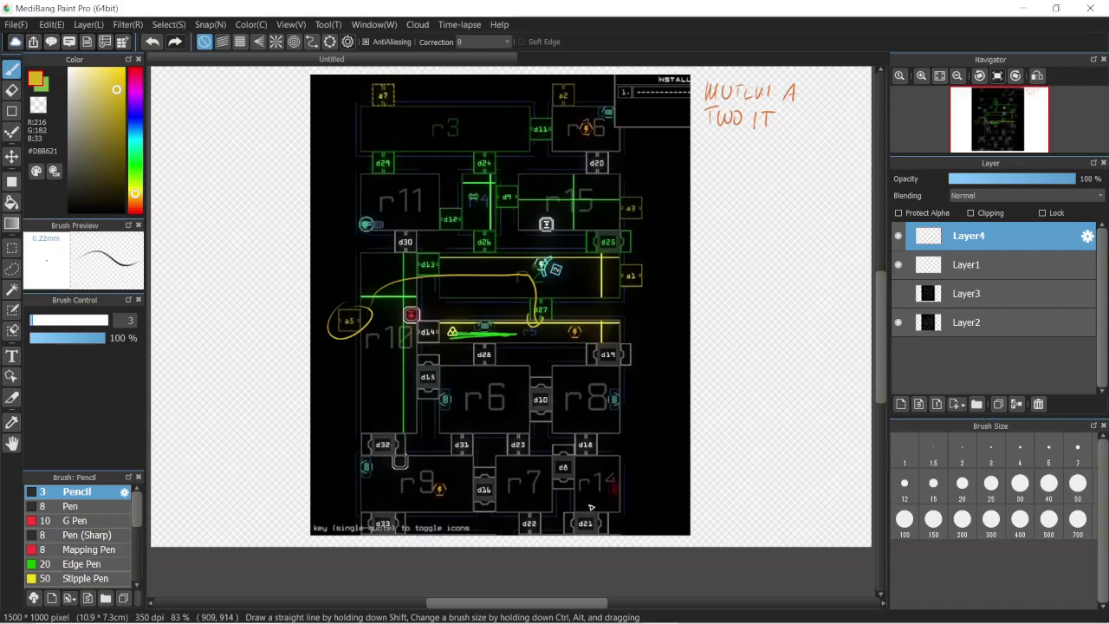
{"action": "left_click_drag", "start_coordinate": [878, 368], "coordinate": [877, 384]}
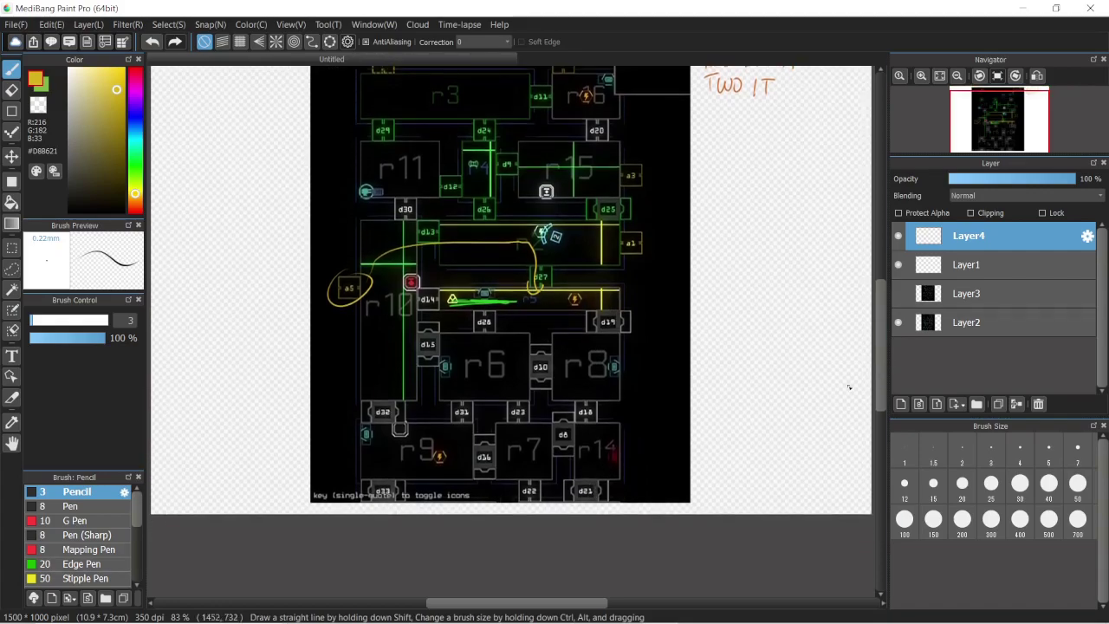
On a new Layer5, hatch the corridor from d13 to a1 with red diagonal strokes.
{"action": "left_click", "coordinate": [901, 405]}
{"action": "left_click", "coordinate": [135, 74]}
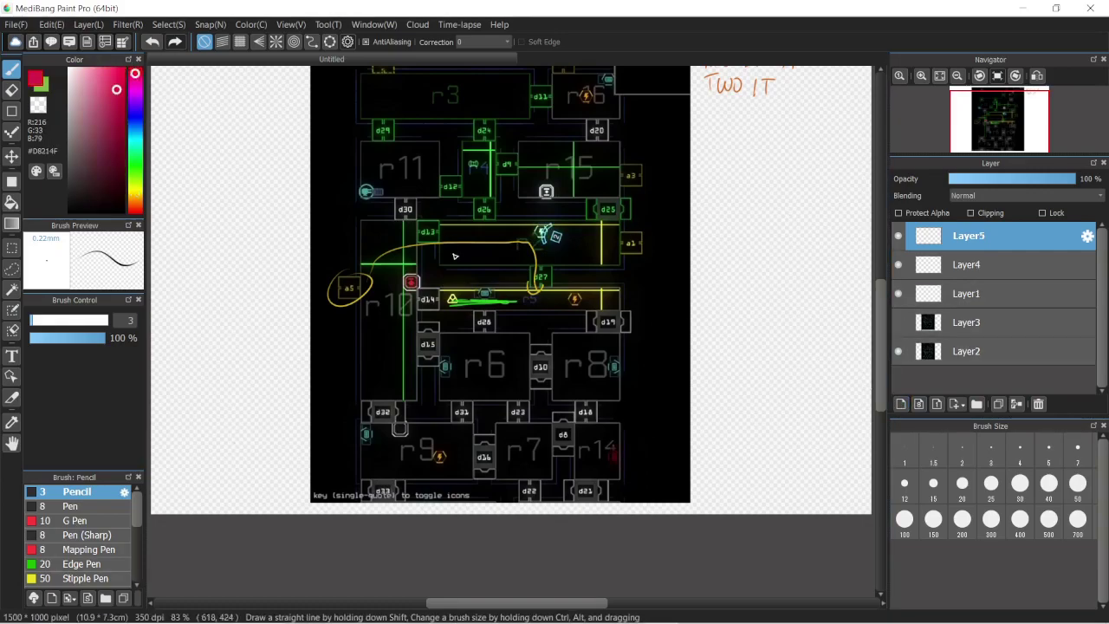
{"action": "mouse_move", "coordinate": [442, 244]}
{"action": "left_mouse_down"}
{"action": "mouse_move", "coordinate": [455, 227]}
{"action": "mouse_move", "coordinate": [487, 227]}
{"action": "left_mouse_up"}
{"action": "left_click_drag", "start_coordinate": [478, 253], "coordinate": [511, 230]}
{"action": "mouse_move", "coordinate": [501, 255]}
{"action": "left_mouse_down"}
{"action": "mouse_move", "coordinate": [518, 231]}
{"action": "mouse_move", "coordinate": [563, 231]}
{"action": "left_mouse_up"}
{"action": "mouse_move", "coordinate": [555, 262]}
{"action": "left_mouse_down"}
{"action": "mouse_move", "coordinate": [577, 232]}
{"action": "mouse_move", "coordinate": [591, 234]}
{"action": "left_mouse_up"}
{"action": "left_click_drag", "start_coordinate": [582, 262], "coordinate": [605, 235]}
{"action": "mouse_move", "coordinate": [362, 253]}
{"action": "left_mouse_down"}
{"action": "mouse_move", "coordinate": [372, 223]}
{"action": "mouse_move", "coordinate": [387, 227]}
{"action": "left_mouse_up"}
Hatch down the left side of r10 in red, then set the drawing colour to green.
{"action": "left_click_drag", "start_coordinate": [367, 275], "coordinate": [392, 245]}
{"action": "left_click_drag", "start_coordinate": [371, 298], "coordinate": [397, 265]}
{"action": "left_click_drag", "start_coordinate": [373, 318], "coordinate": [398, 286]}
{"action": "left_click_drag", "start_coordinate": [374, 339], "coordinate": [401, 308]}
{"action": "left_click_drag", "start_coordinate": [376, 358], "coordinate": [400, 329]}
{"action": "left_click_drag", "start_coordinate": [379, 379], "coordinate": [400, 350]}
{"action": "left_click_drag", "start_coordinate": [385, 397], "coordinate": [402, 373]}
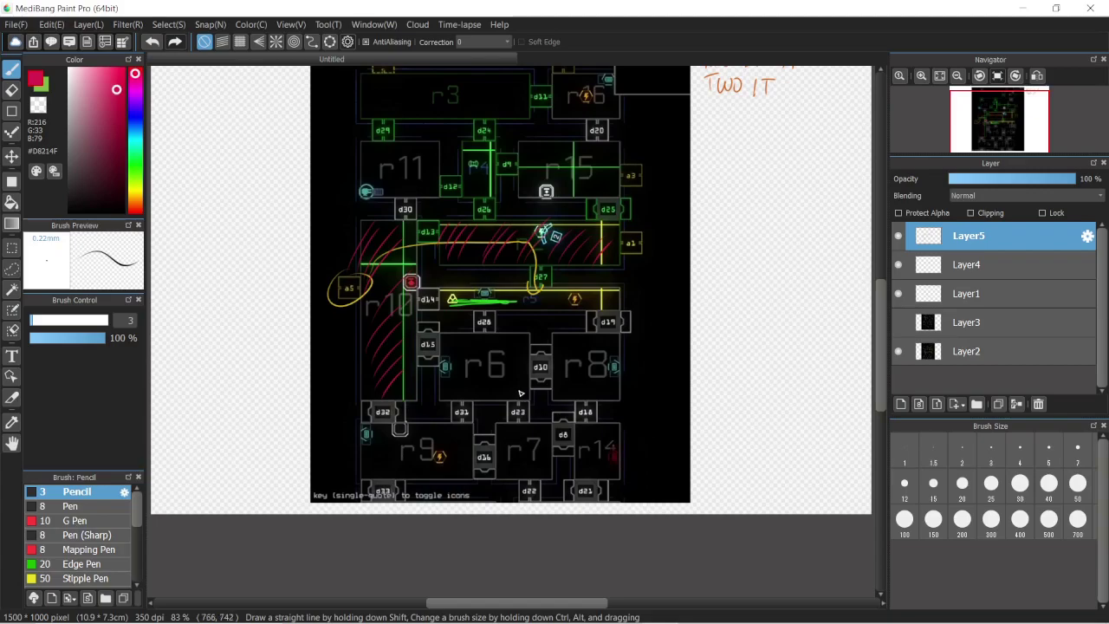
{"action": "left_click", "coordinate": [135, 173]}
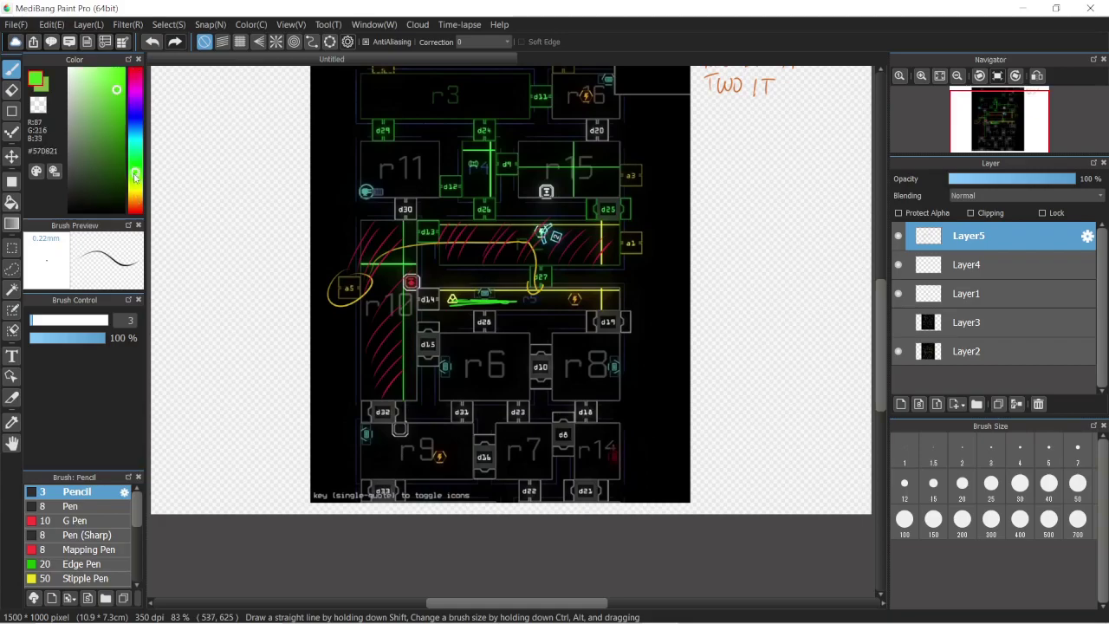
{"action": "left_click", "coordinate": [910, 265]}
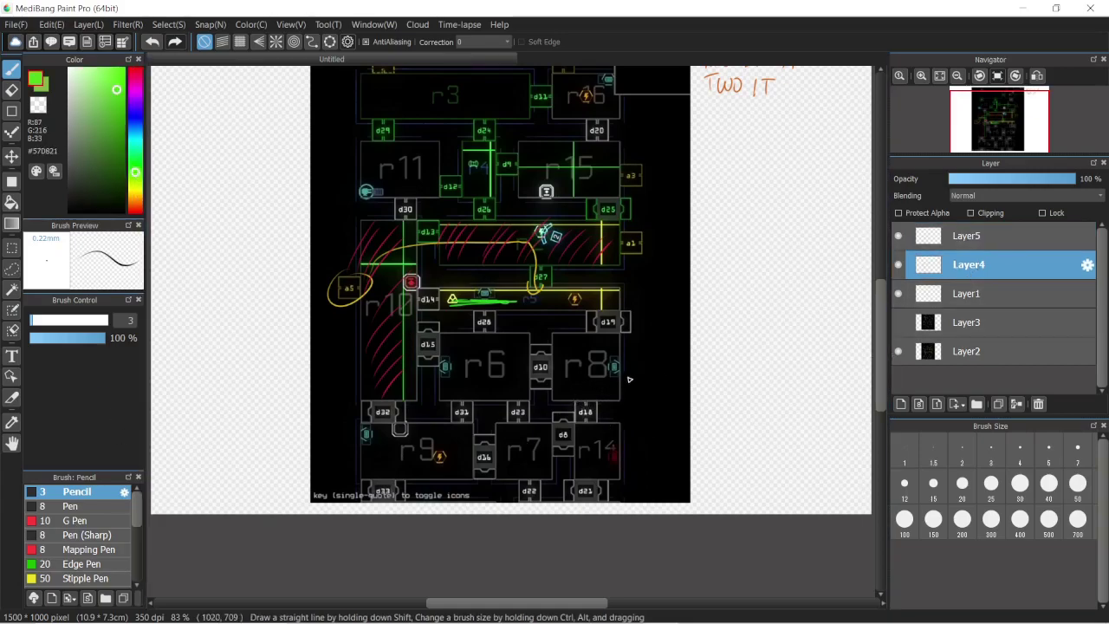
Write a green '1st spawn' label near d18 and a '2nd spawn' arrow at the yellow route's end.
{"action": "mouse_move", "coordinate": [579, 395]}
{"action": "left_mouse_down"}
{"action": "mouse_move", "coordinate": [587, 402]}
{"action": "mouse_move", "coordinate": [591, 387]}
{"action": "mouse_move", "coordinate": [589, 404]}
{"action": "left_mouse_up"}
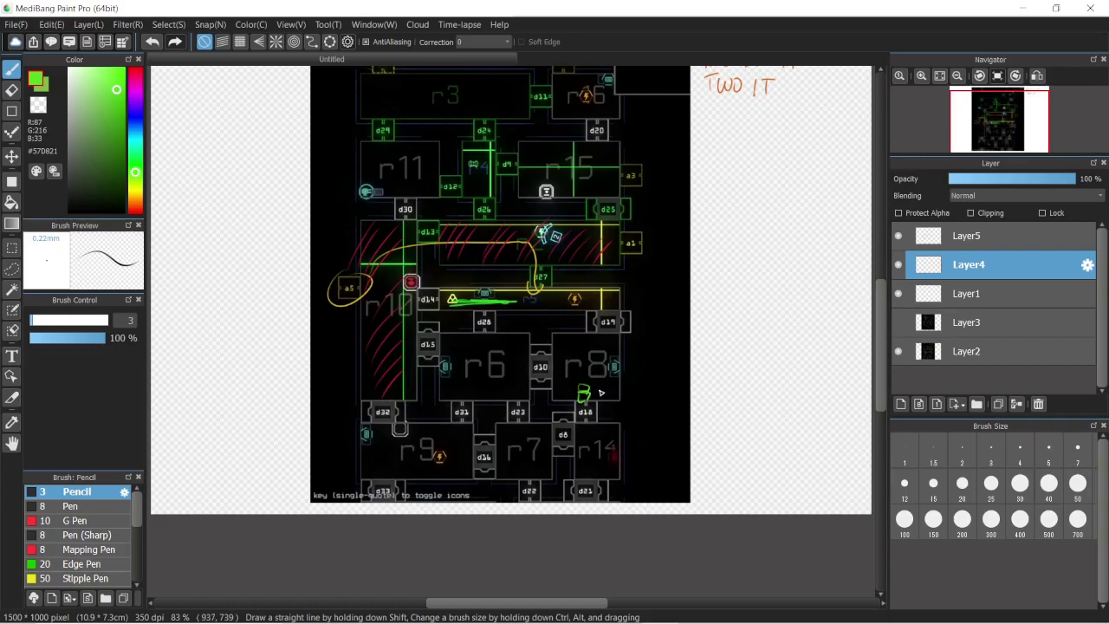
{"action": "mouse_move", "coordinate": [598, 389]}
{"action": "left_mouse_down"}
{"action": "mouse_move", "coordinate": [599, 400]}
{"action": "mouse_move", "coordinate": [645, 400]}
{"action": "left_mouse_up"}
{"action": "left_click_drag", "start_coordinate": [611, 295], "coordinate": [691, 294]}
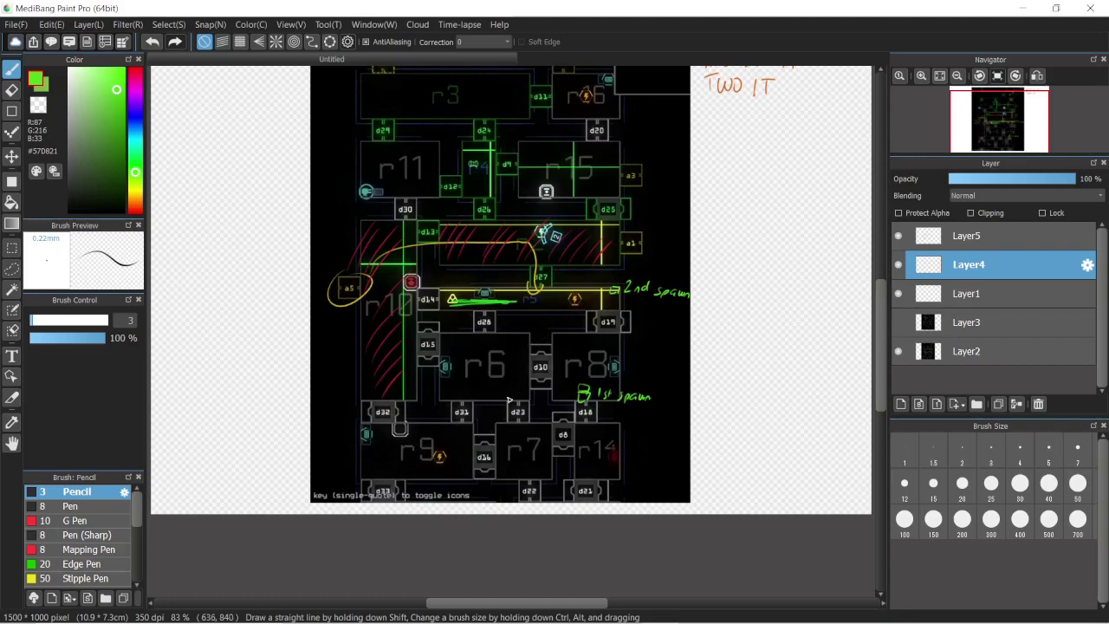
{"action": "scroll", "coordinate": [878, 355], "scroll_direction": "down", "scroll_amount": 2}
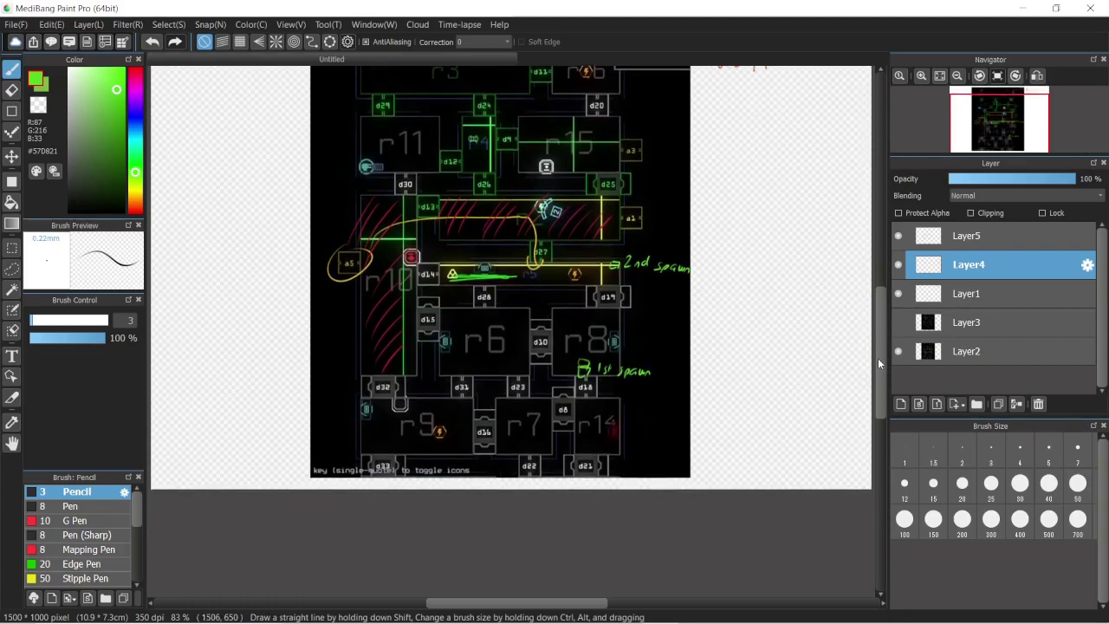
{"action": "scroll", "coordinate": [878, 358], "scroll_direction": "up", "scroll_amount": 1}
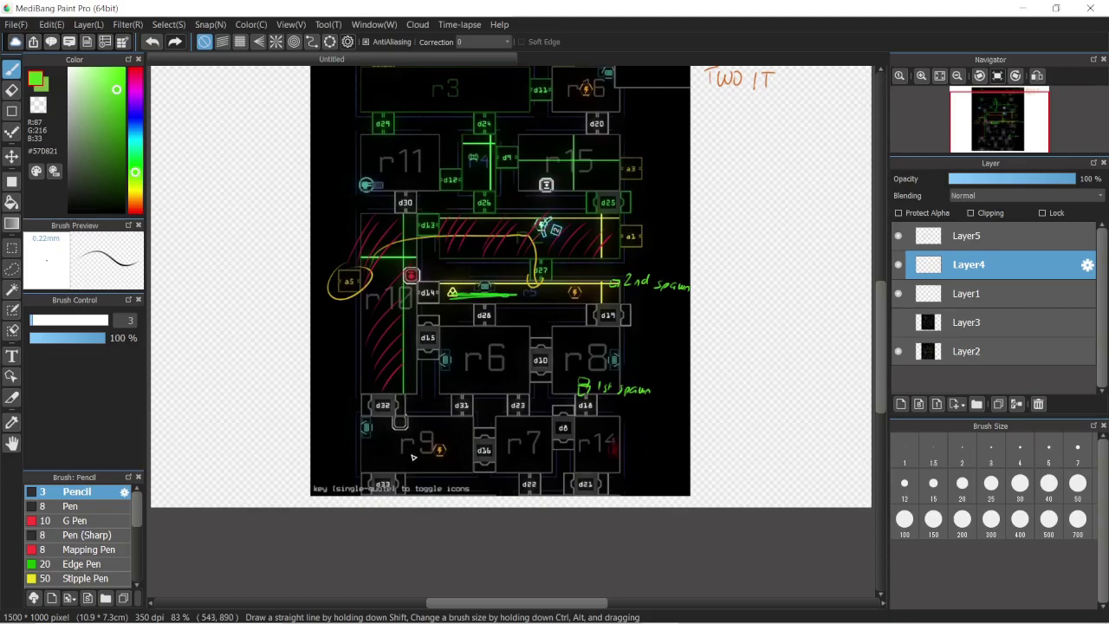
{"action": "left_click", "coordinate": [898, 326]}
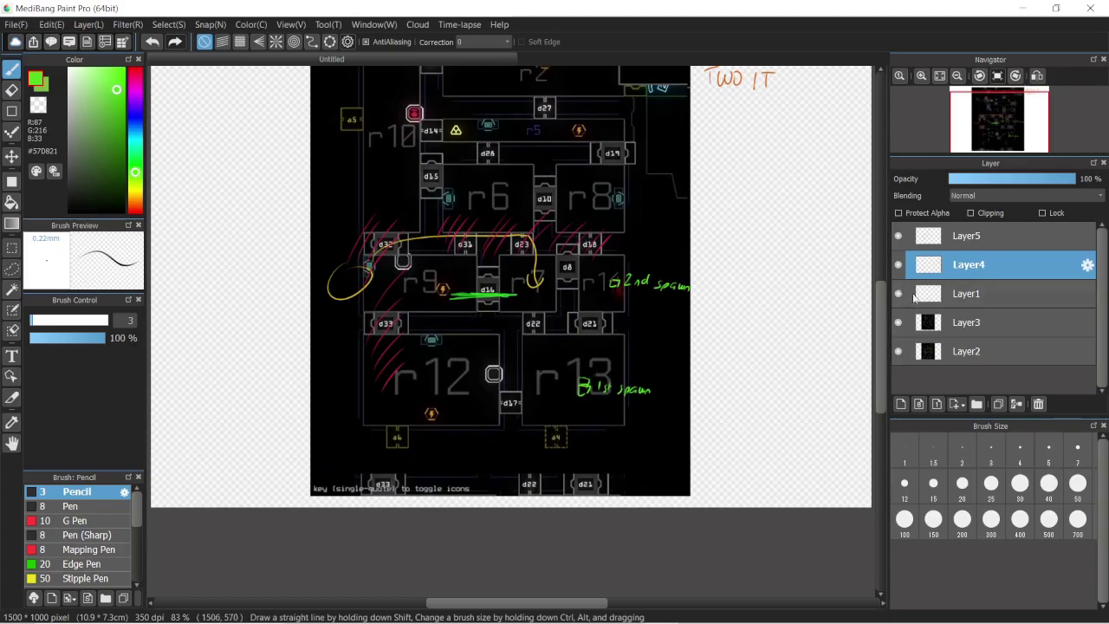
{"action": "left_click", "coordinate": [898, 322]}
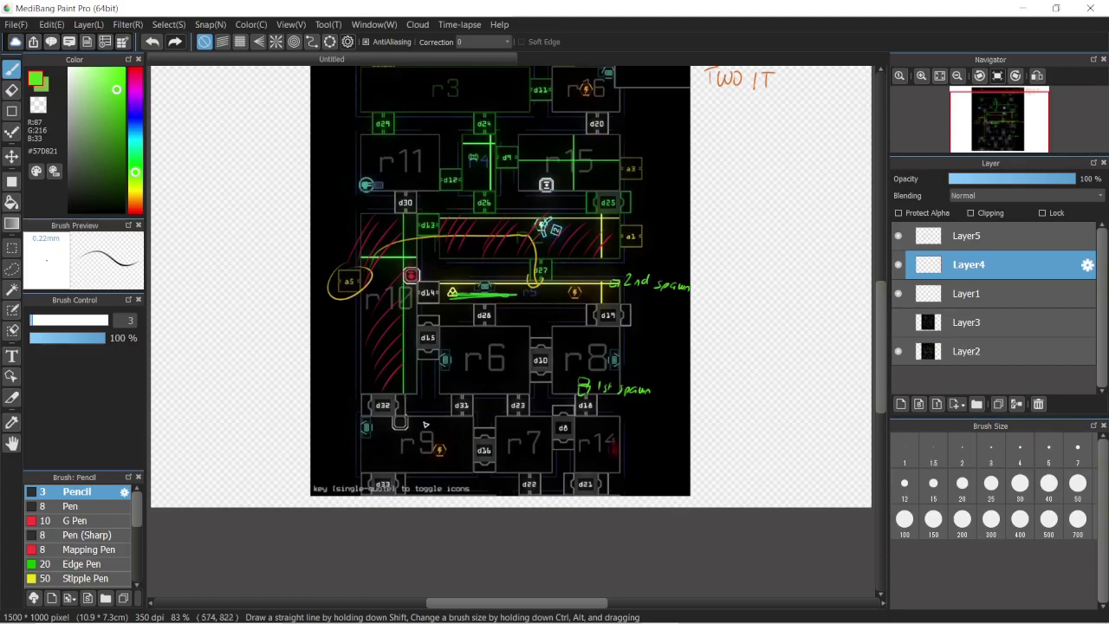
Draw a green arrow right of d32 and handwrite '3rd spawn' beside it above r9.
{"action": "mouse_move", "coordinate": [417, 419]}
{"action": "left_mouse_down"}
{"action": "mouse_move", "coordinate": [479, 434]}
{"action": "mouse_move", "coordinate": [493, 425]}
{"action": "left_mouse_up"}
{"action": "left_click_drag", "start_coordinate": [493, 423], "coordinate": [499, 424]}
{"action": "scroll", "coordinate": [877, 365], "scroll_direction": "down", "scroll_amount": 2}
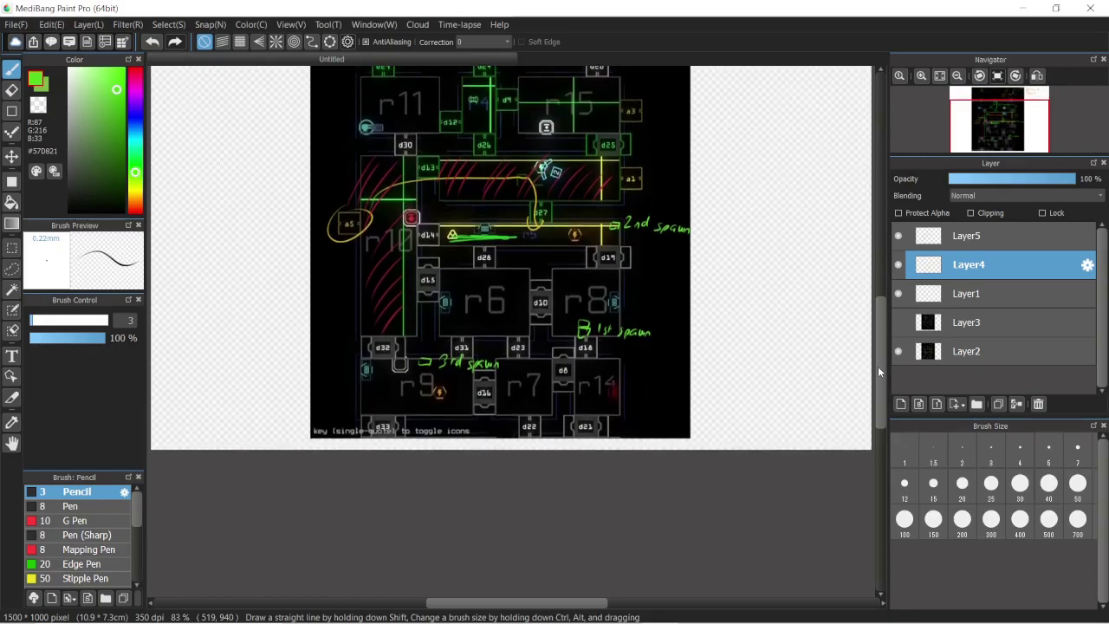
{"action": "scroll", "coordinate": [878, 371], "scroll_direction": "up", "scroll_amount": 1}
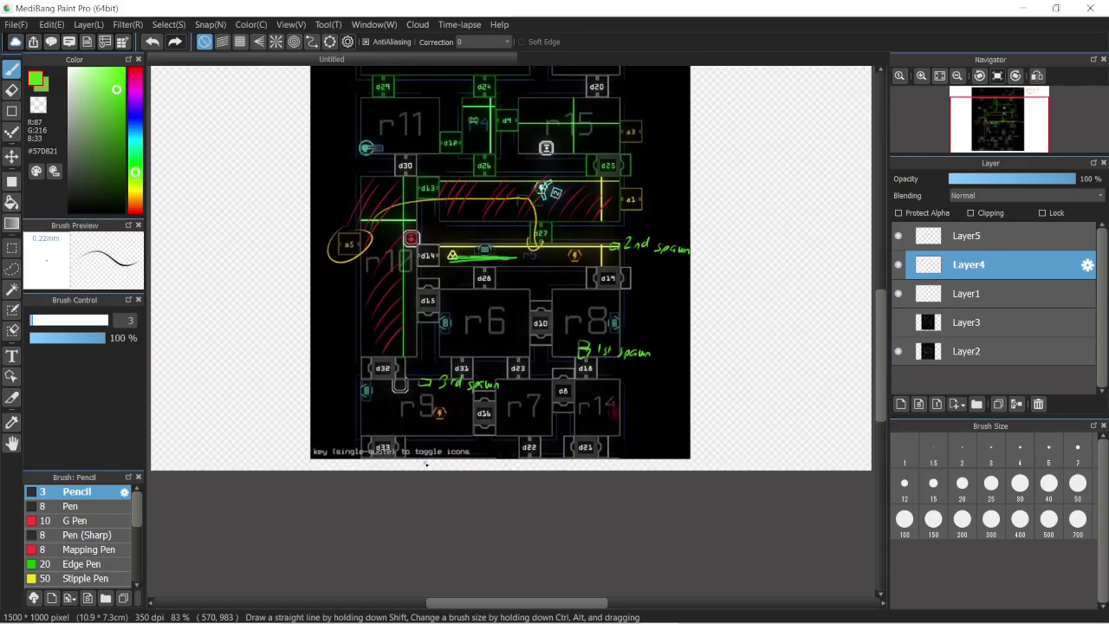
Hide the main map and annotation layers so only the alternate r12/r13 map layer shows.
{"action": "left_click", "coordinate": [898, 351]}
{"action": "left_click", "coordinate": [899, 323]}
{"action": "left_click", "coordinate": [898, 235]}
{"action": "left_click", "coordinate": [898, 264]}
{"action": "left_click", "coordinate": [898, 293]}
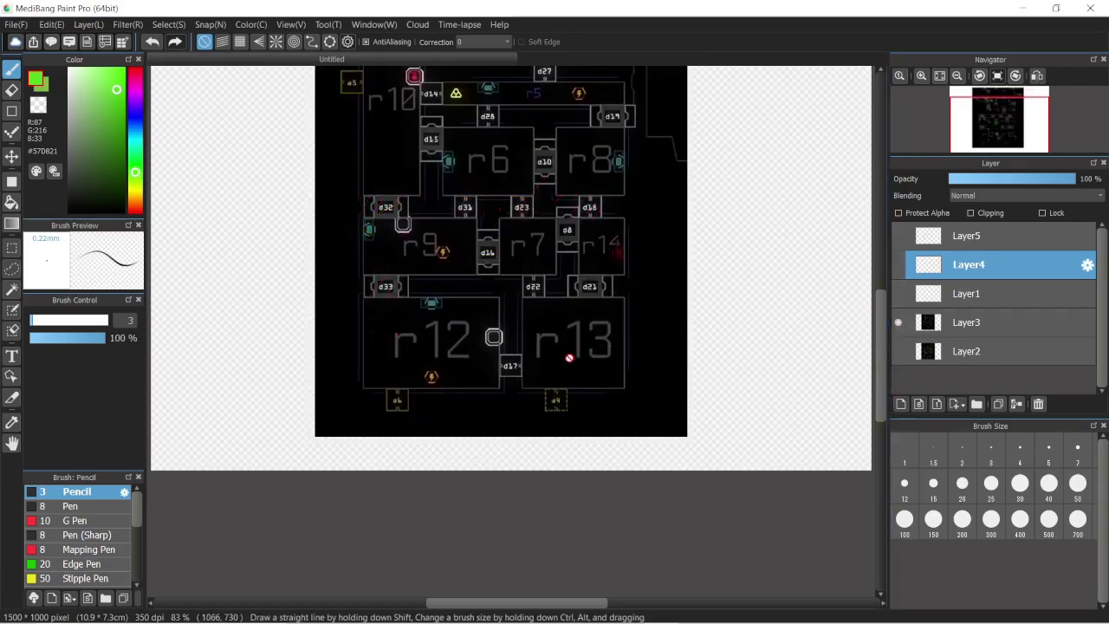
Add a new Layer6, then draw and undo a green circle around r12's icon.
{"action": "left_click", "coordinate": [900, 404]}
{"action": "left_click_drag", "start_coordinate": [440, 387], "coordinate": [443, 384]}
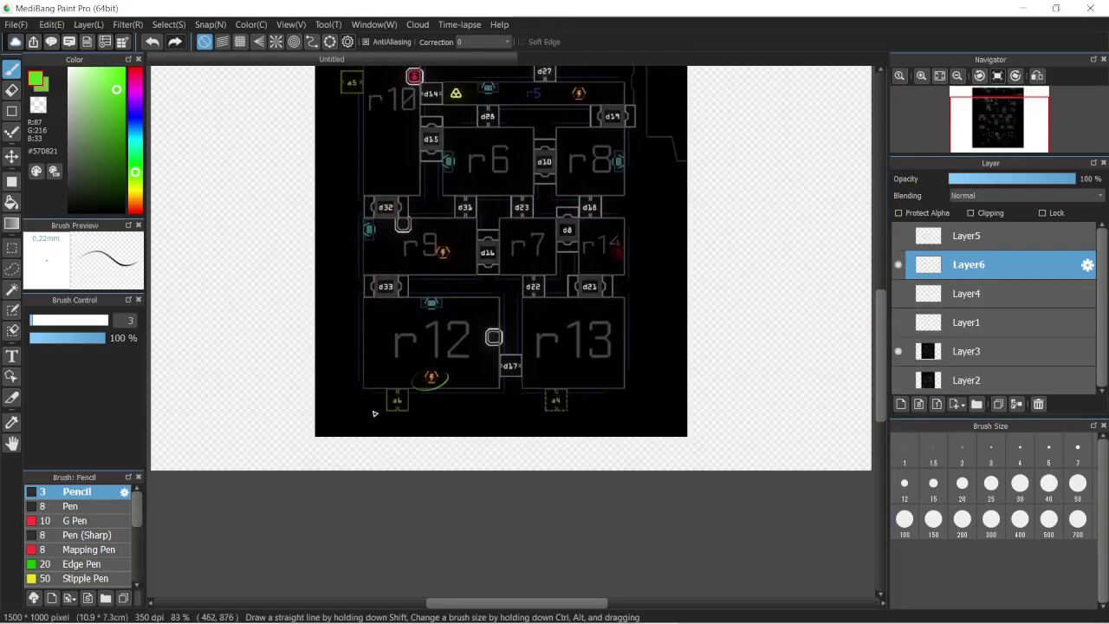
{"action": "key", "text": "ctrl+z"}
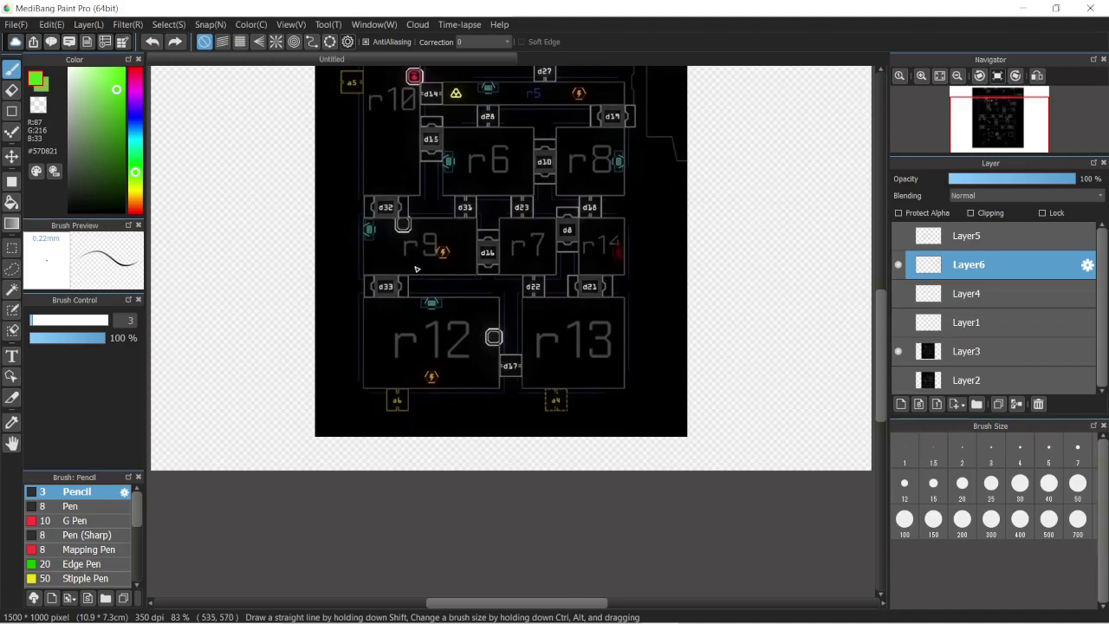
Hide the alternate map and show the main map and Layers 1, 4 and 5 again.
{"action": "left_click", "coordinate": [898, 351]}
{"action": "left_click", "coordinate": [898, 379]}
{"action": "left_click", "coordinate": [899, 321]}
{"action": "left_click", "coordinate": [899, 235]}
{"action": "left_click", "coordinate": [899, 293]}
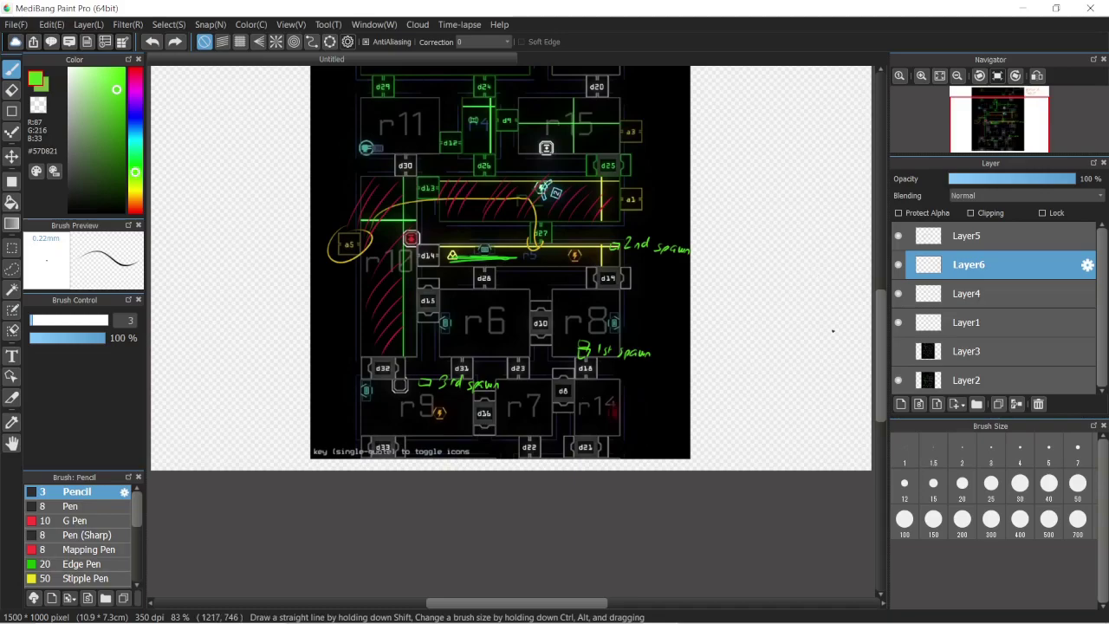
{"action": "left_click_drag", "start_coordinate": [879, 325], "coordinate": [878, 325]}
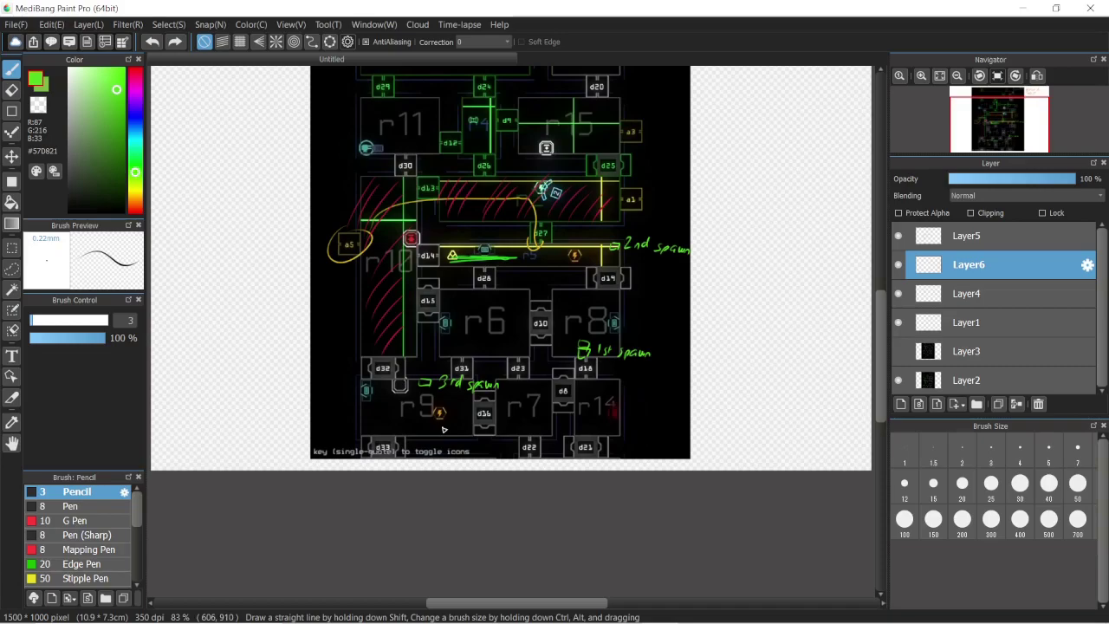
On Layer5, switch to yellow and start writing the 'collector +' note by r15.
{"action": "left_click", "coordinate": [963, 244]}
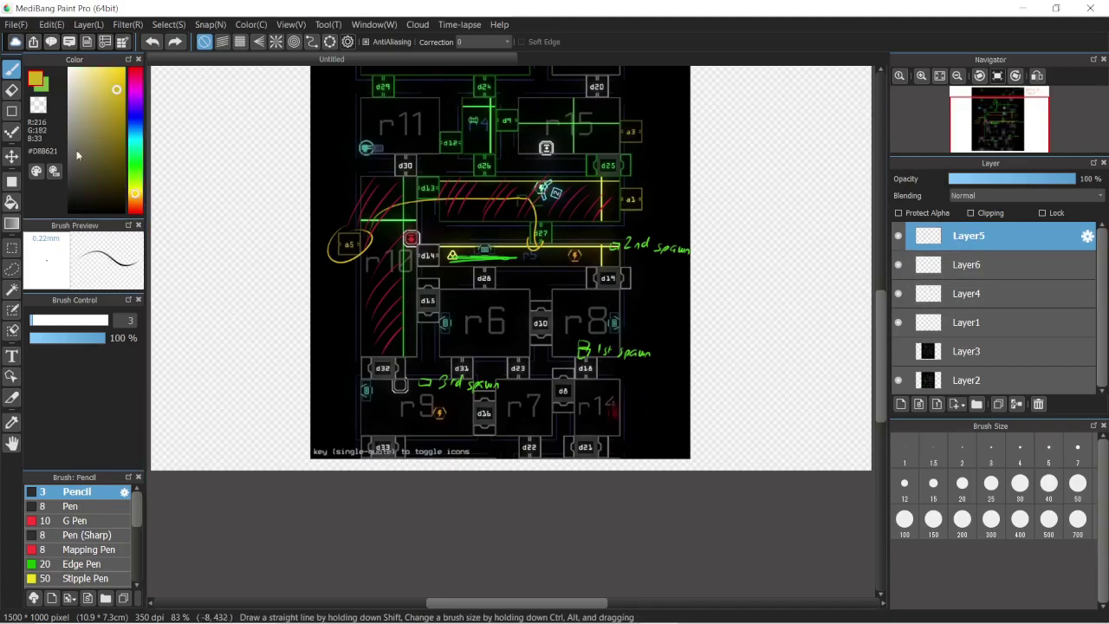
{"action": "left_click", "coordinate": [98, 84]}
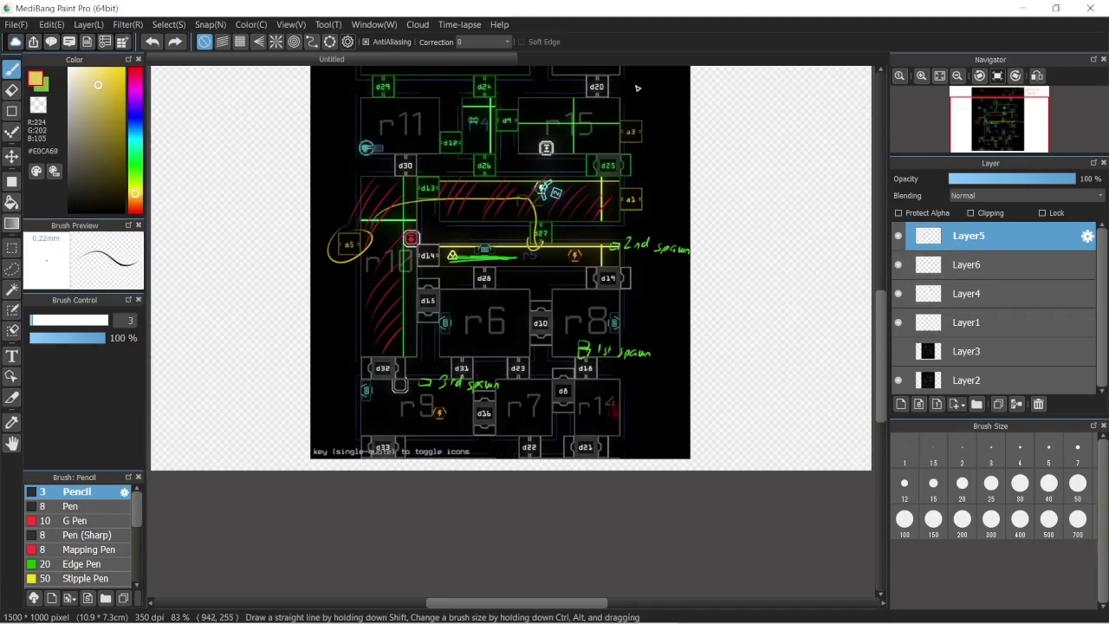
{"action": "mouse_move", "coordinate": [538, 113]}
{"action": "left_mouse_down"}
{"action": "mouse_move", "coordinate": [535, 121]}
{"action": "mouse_move", "coordinate": [591, 120]}
{"action": "mouse_move", "coordinate": [577, 102]}
{"action": "left_mouse_up"}
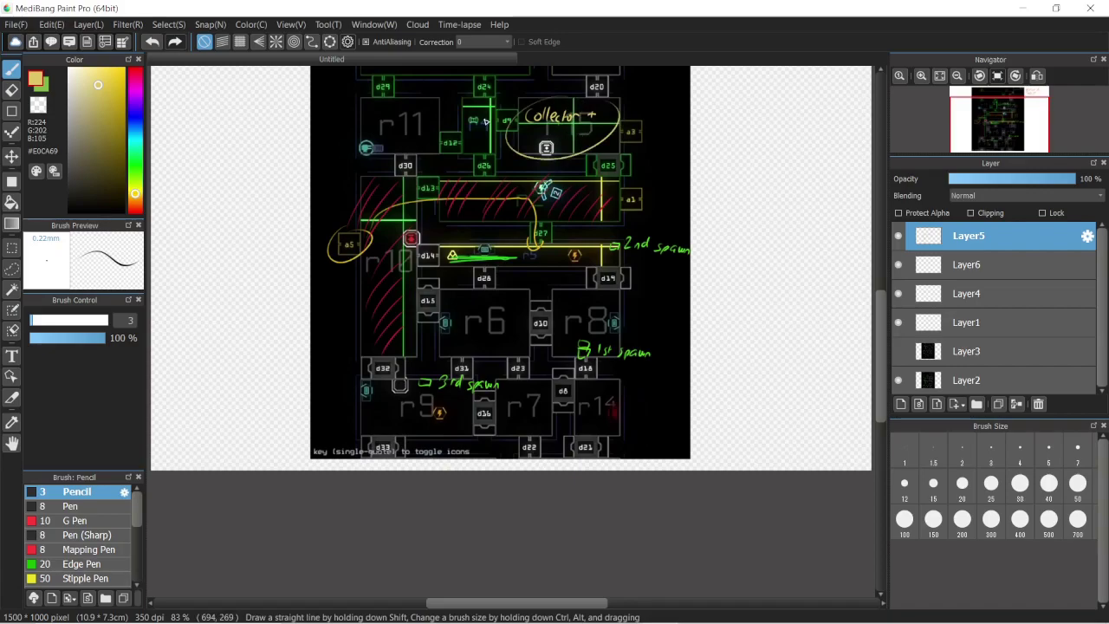